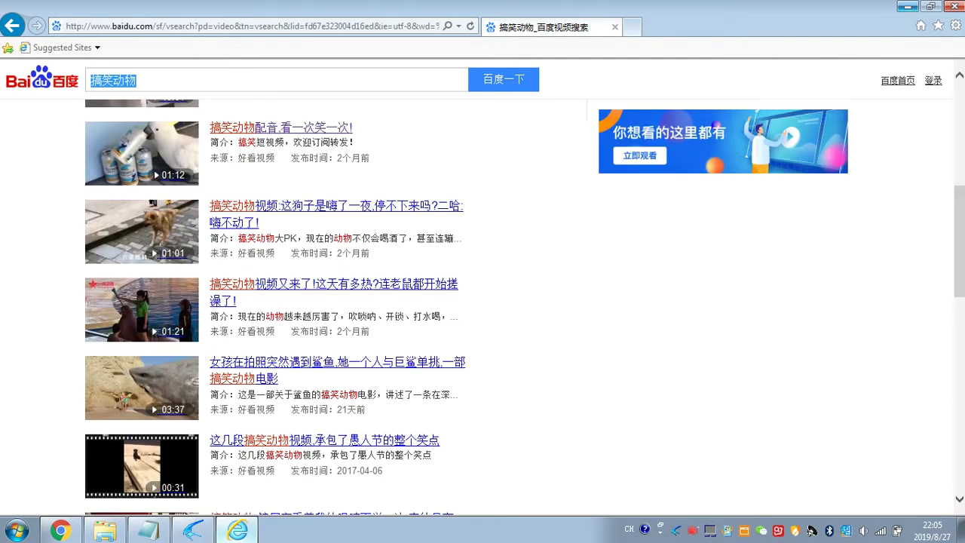
- Open the 搞笑动物视频 search result about the dog that partied all night so the video plays
left_click(336, 205)
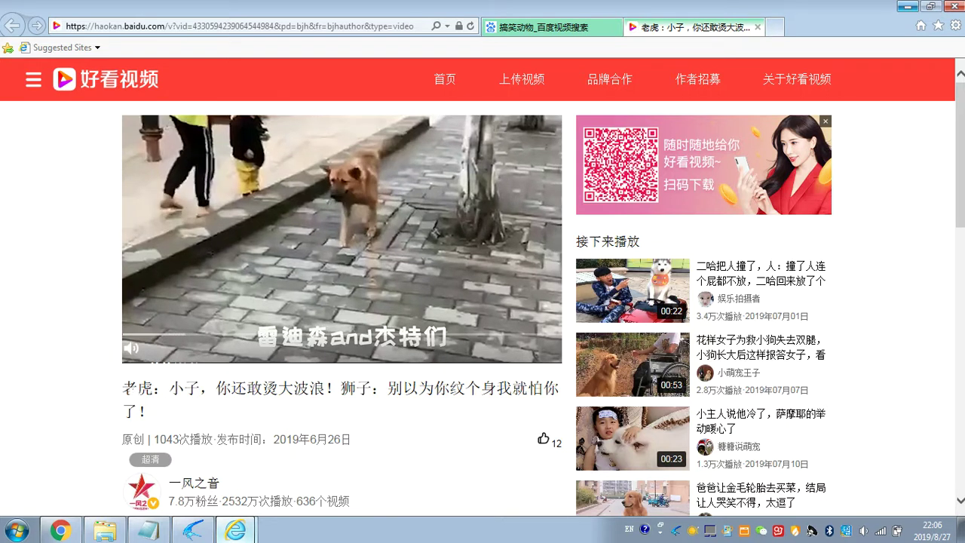
mouse_move(797, 78)
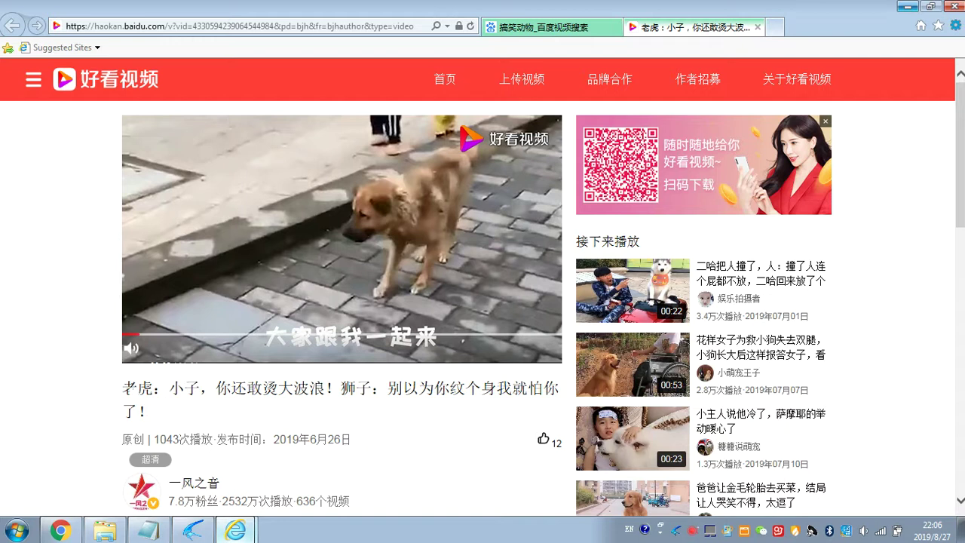
- Open the browser's Temporary Internet Files folder from the browsing history settings in Internet options
left_click(956, 25)
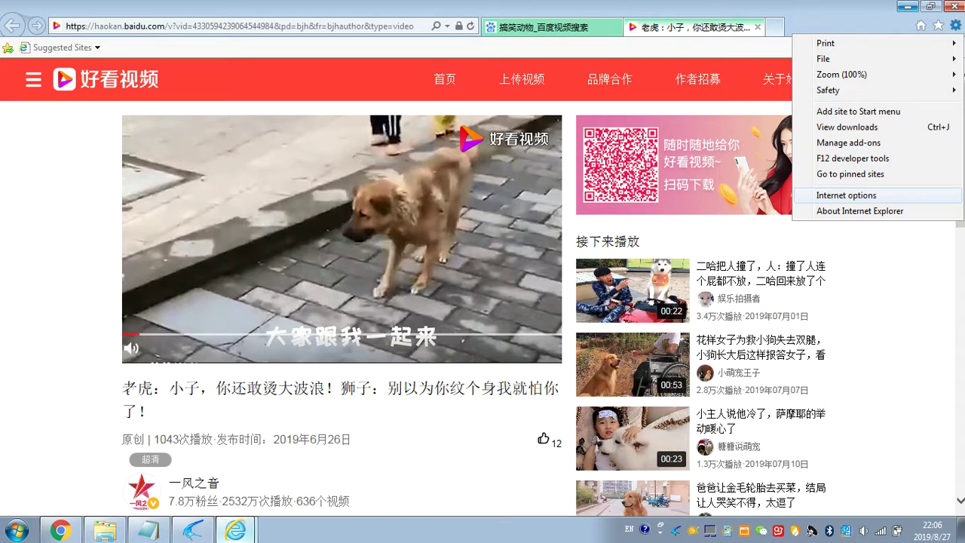
left_click(847, 195)
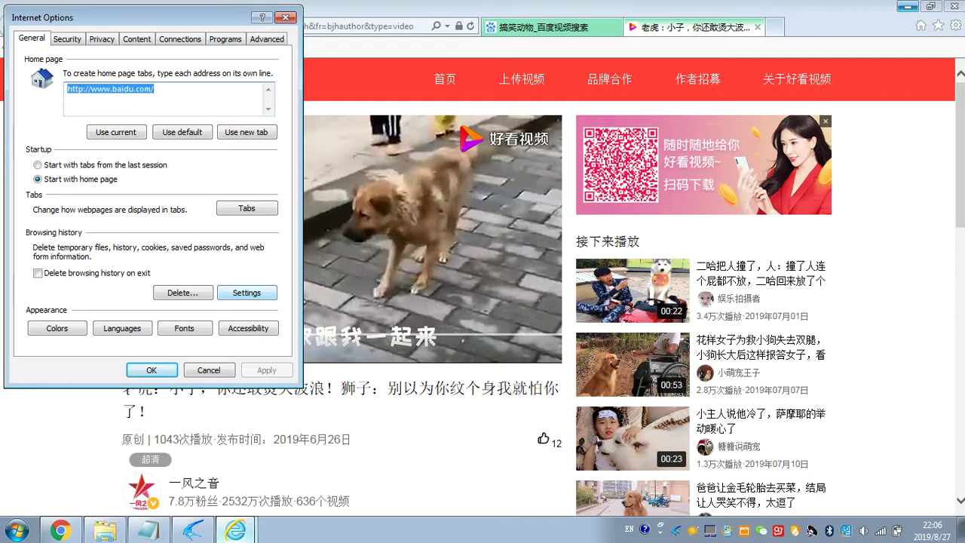
left_click(247, 293)
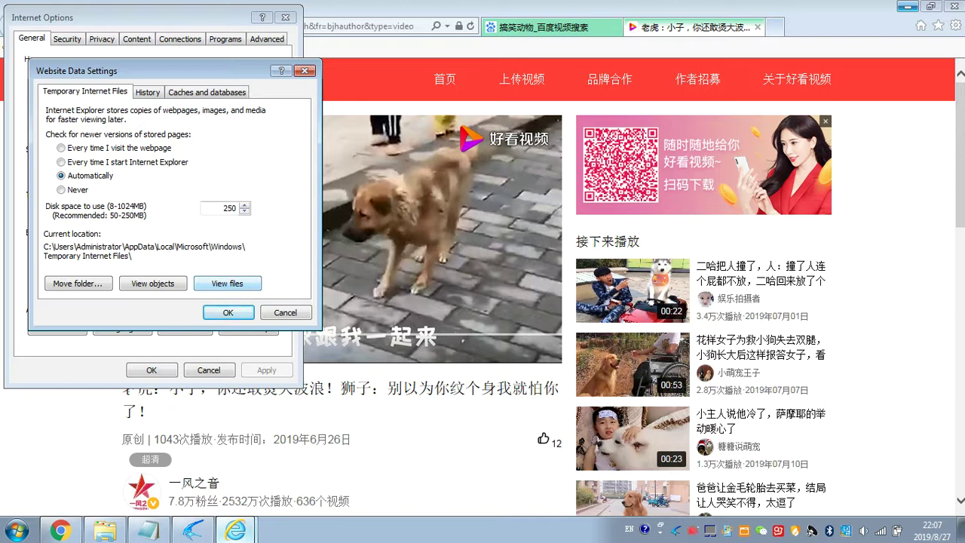
left_click(227, 283)
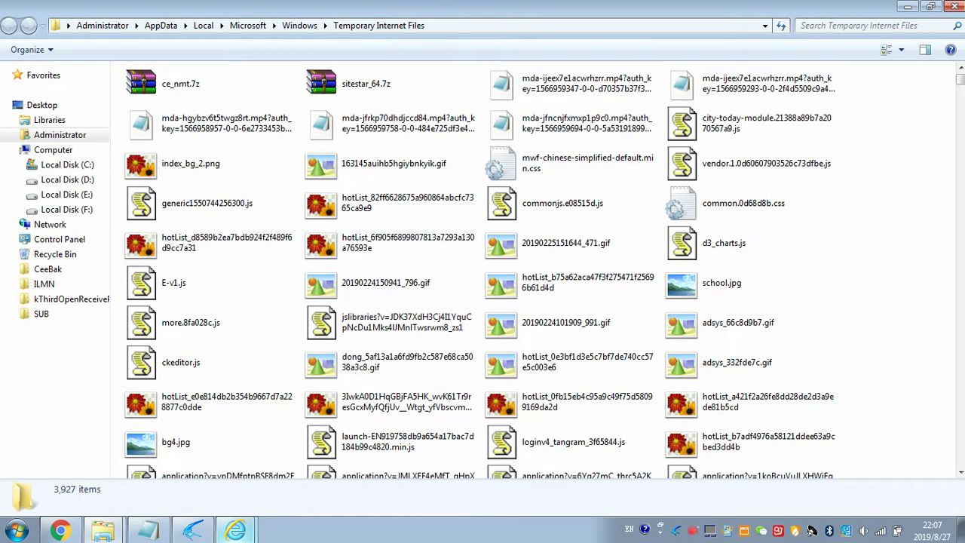
- Sort the temporary internet files by size in descending order
right_click(827, 219)
mouse_move(864, 244)
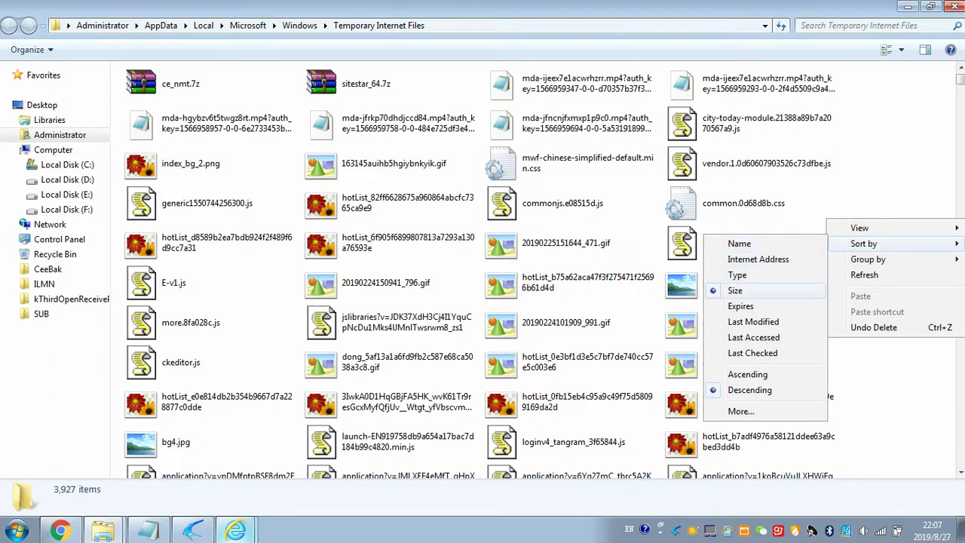
left_click(735, 291)
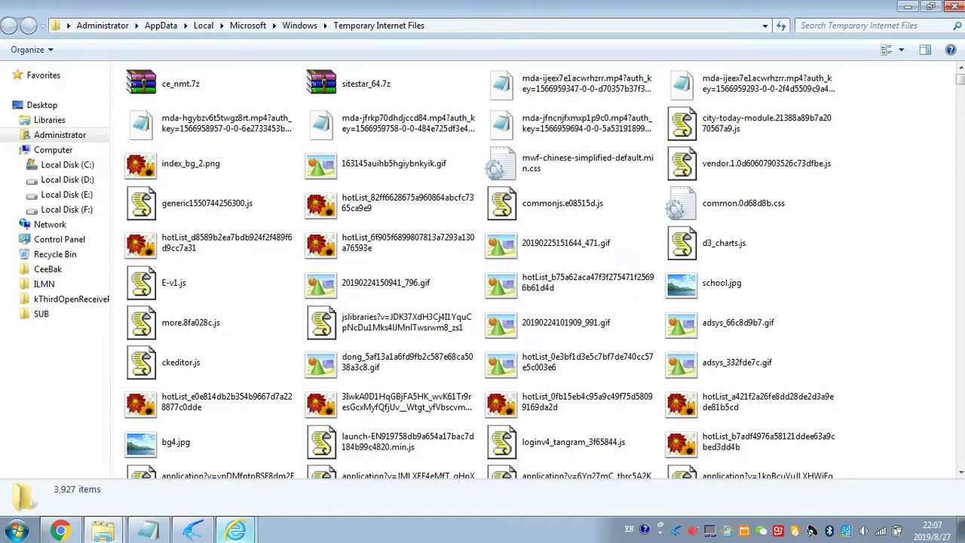
right_click(828, 190)
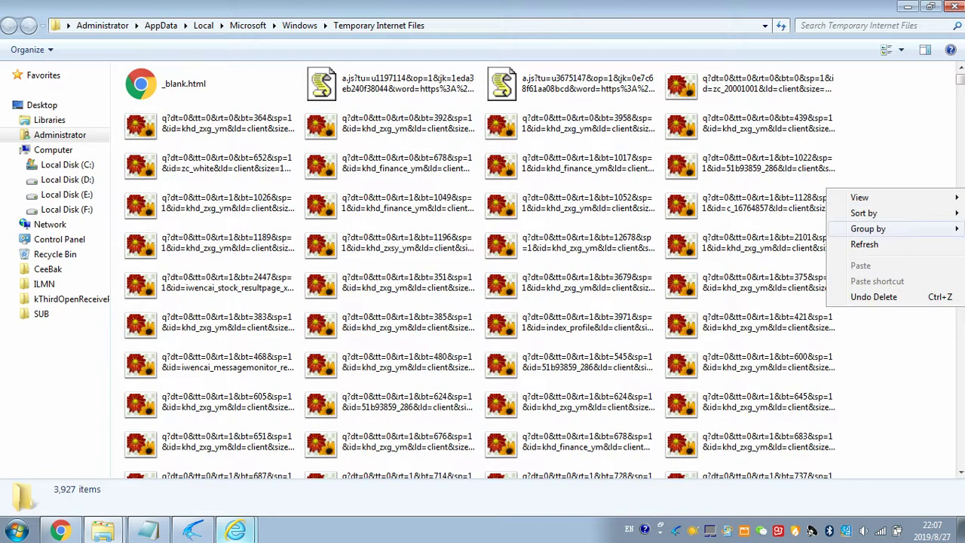
mouse_move(863, 214)
left_click(736, 259)
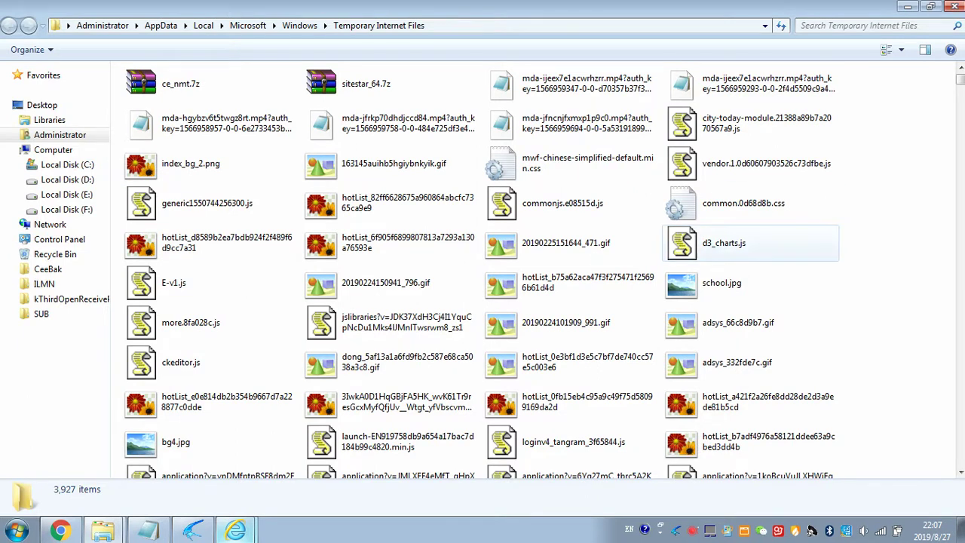
- Check the properties of the cached script loginv4_tangram_3f65844.js, including its type and size, and close them
scroll(750, 257, "down", 3)
scroll(750, 257, "down", 3)
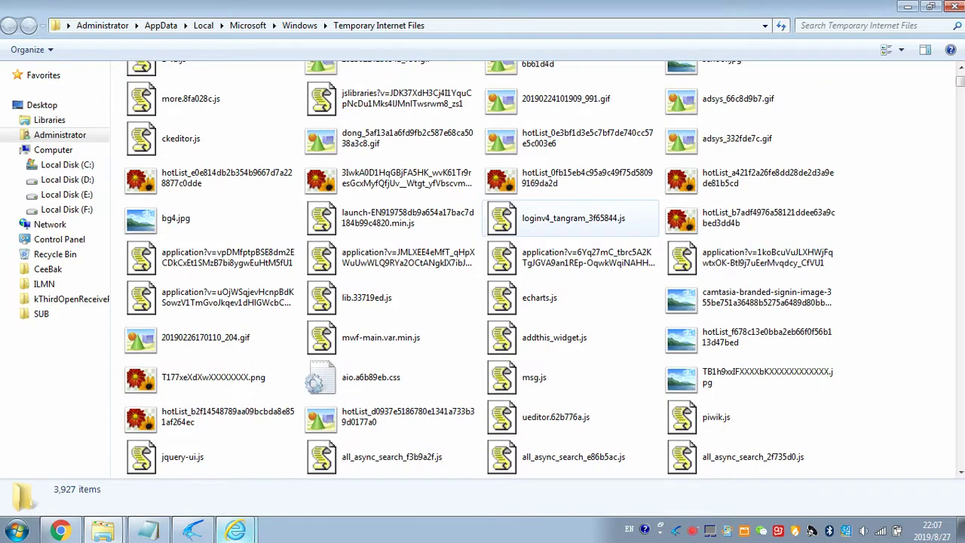
right_click(584, 219)
left_click(627, 321)
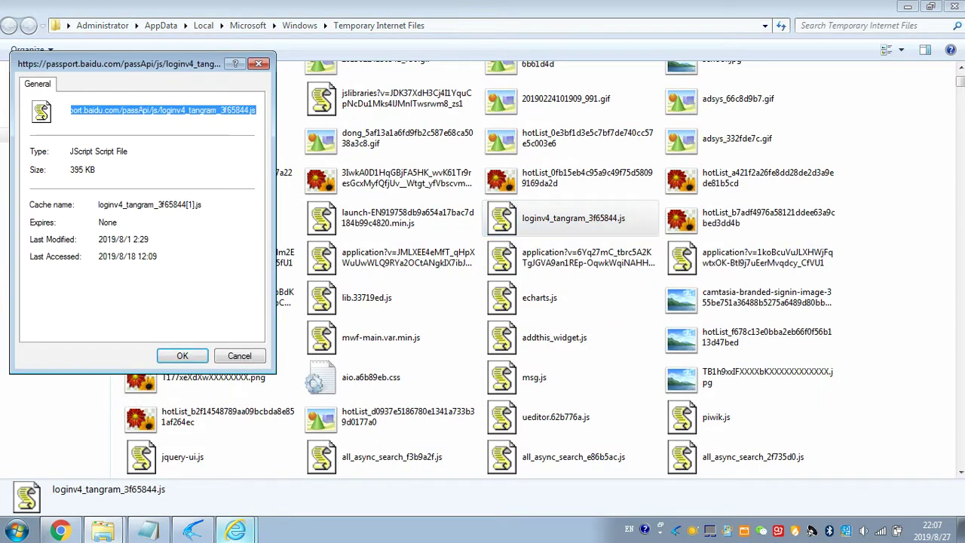
left_click(182, 356)
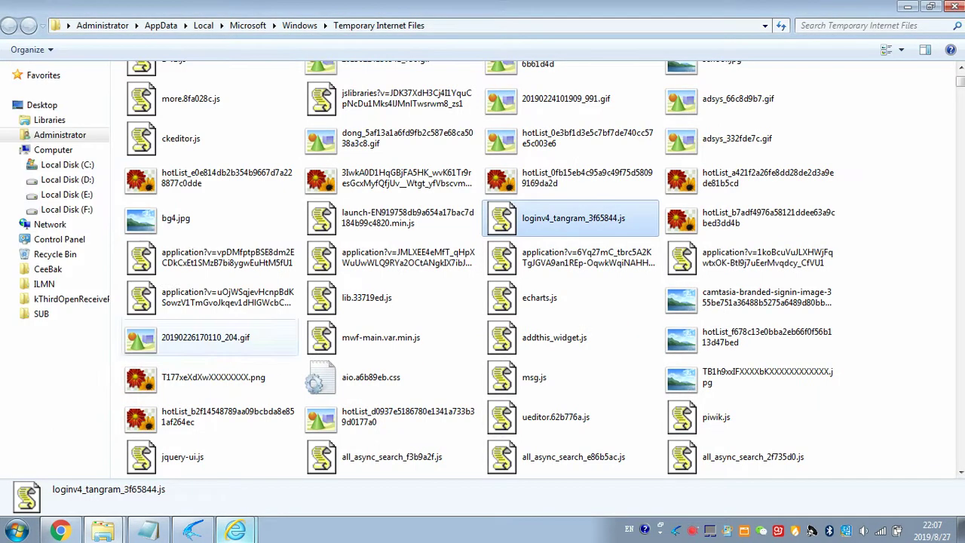
- Check the size and access date of the cached mda-jfncnjfxmxp1p9c0.mp4 file in its properties
scroll(392, 358, "up", 3)
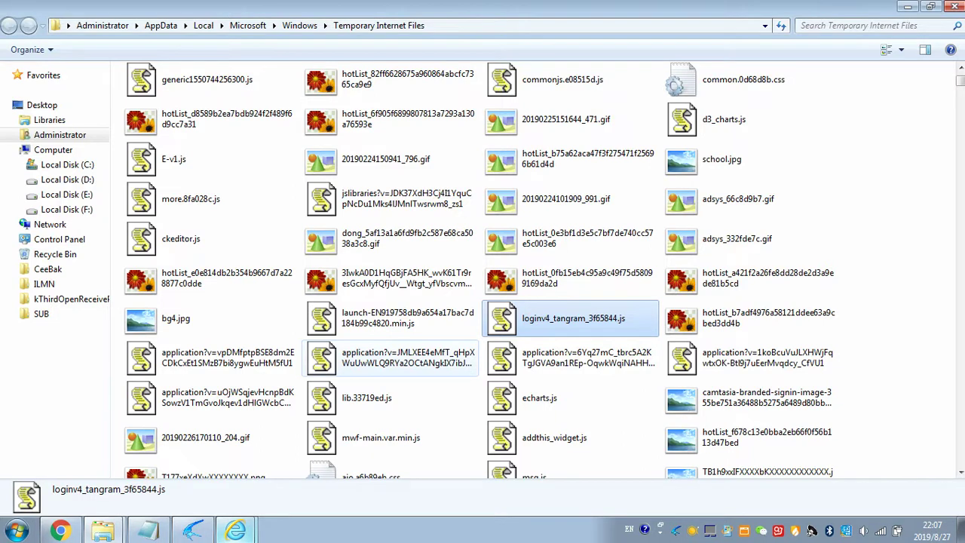
scroll(392, 358, "up", 3)
right_click(569, 134)
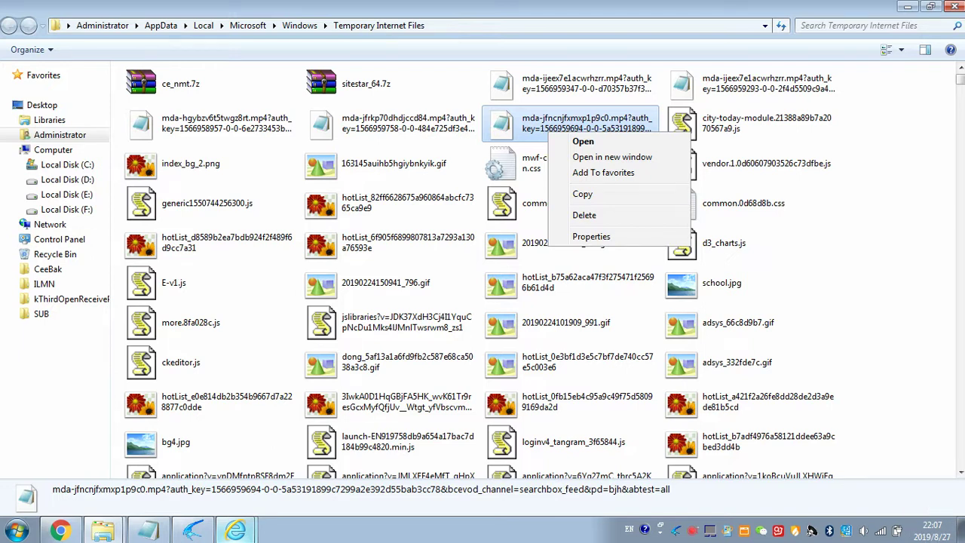
left_click(591, 236)
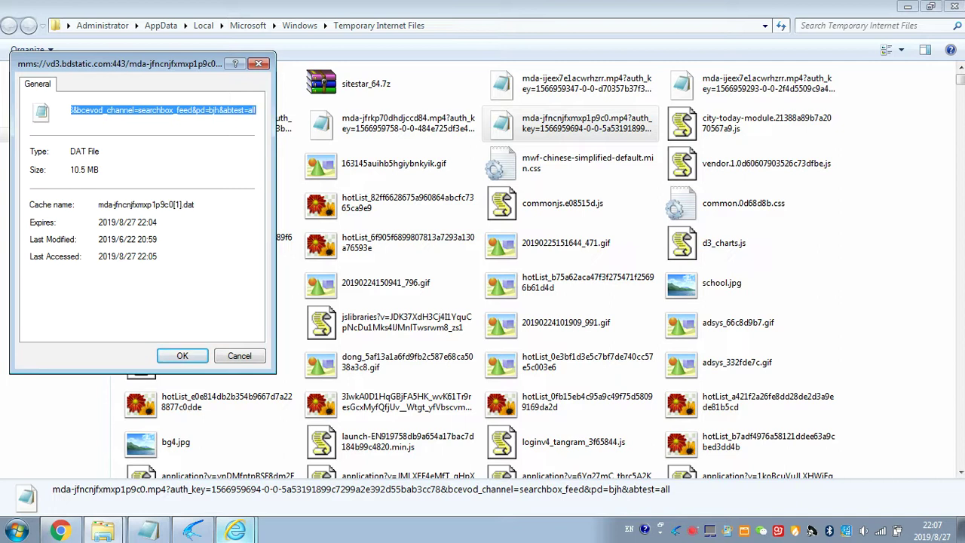
key("Escape")
- Check the size and access date of the cached mda-jfrkp70dhdjccd84.mp4 file in its properties
right_click(430, 122)
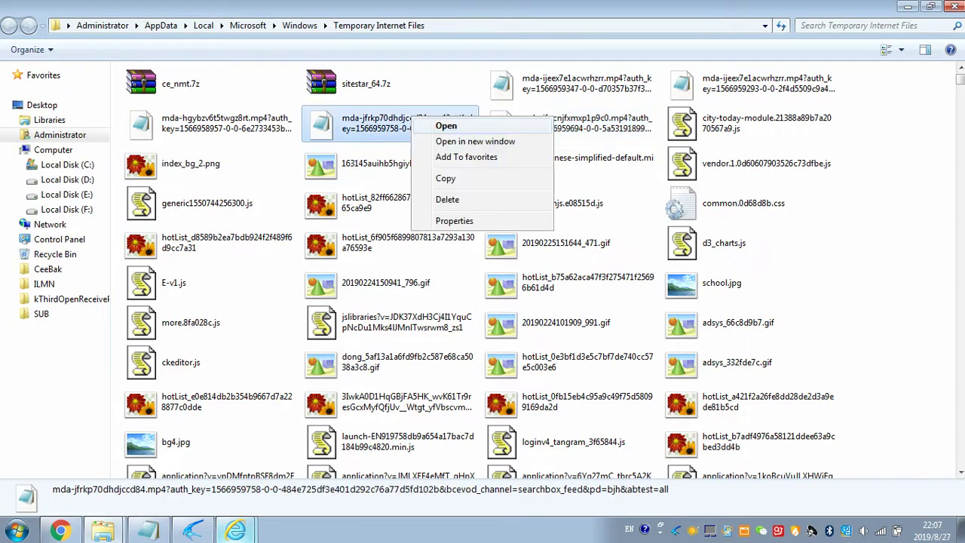
left_click(452, 219)
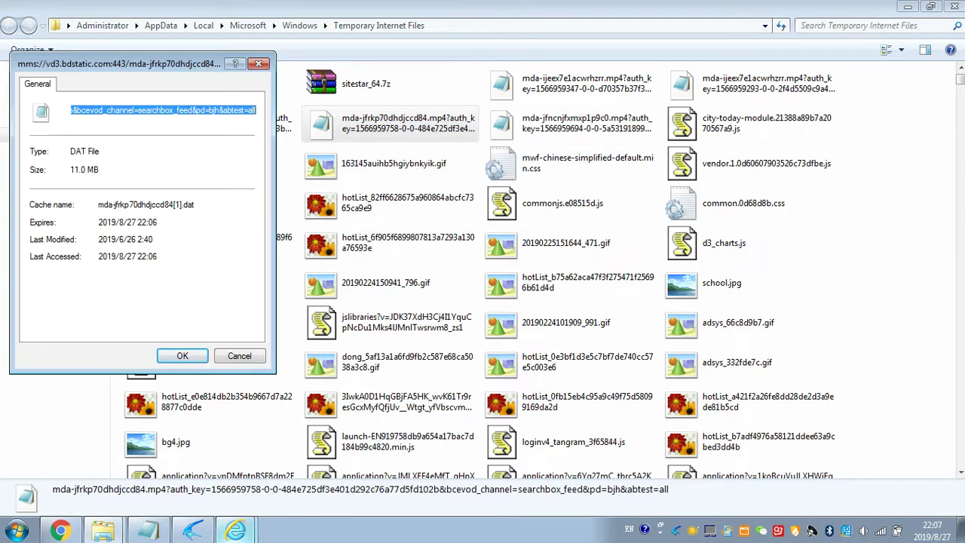
left_click(239, 356)
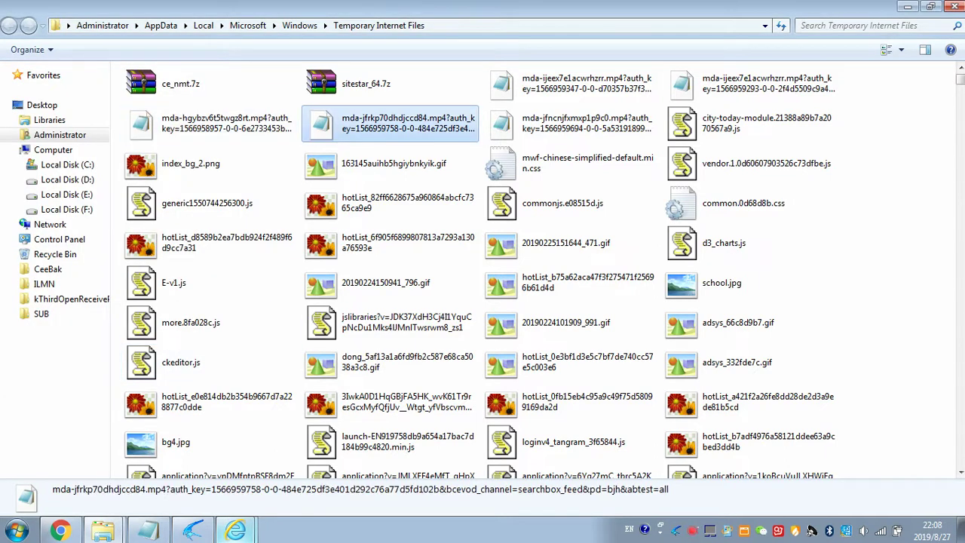
- Check the size and access date of the cached mda-hgybzv6t5twgz8rt.mp4 file in its properties
left_click(211, 127)
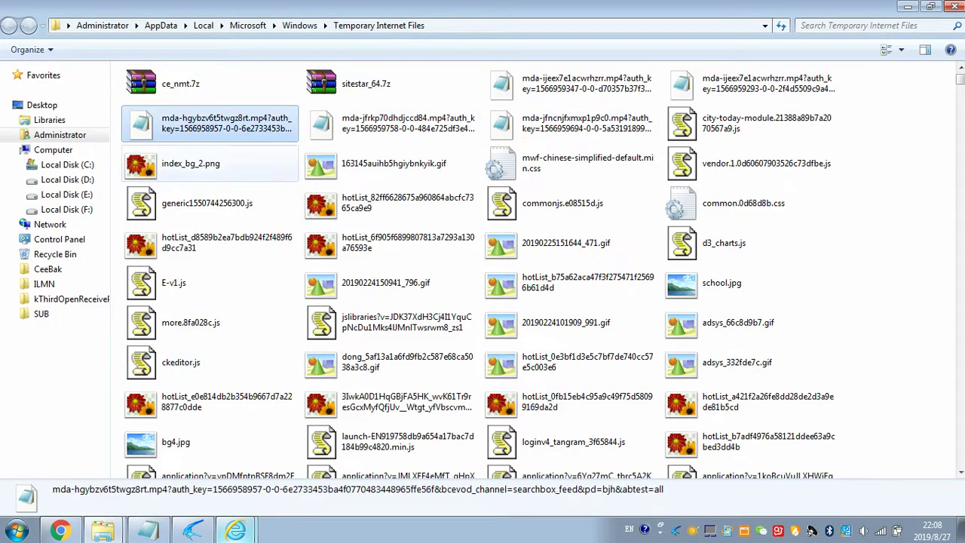
right_click(258, 119)
left_click(273, 222)
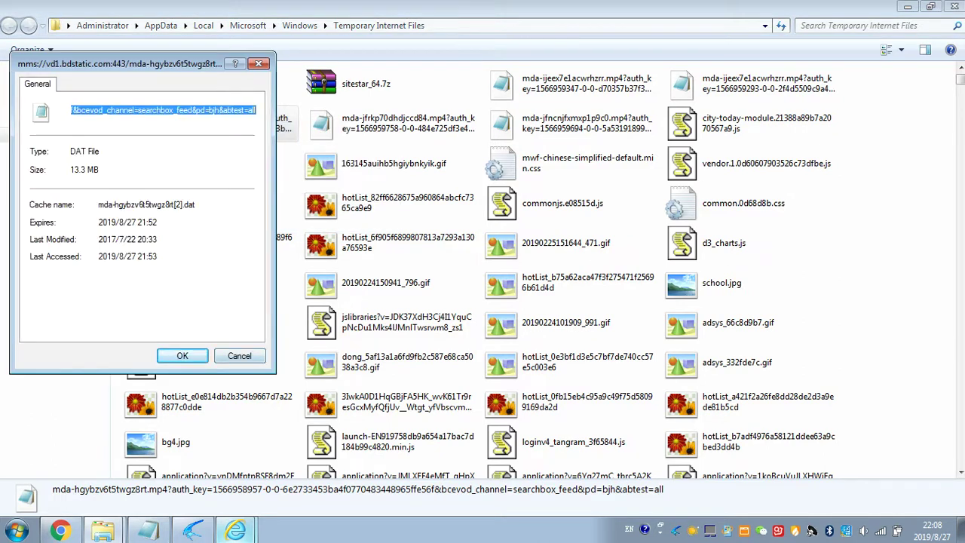
key("Escape")
- Open the properties of the cached mda-jfrkp70dhdjccd84.mp4 file
right_click(377, 125)
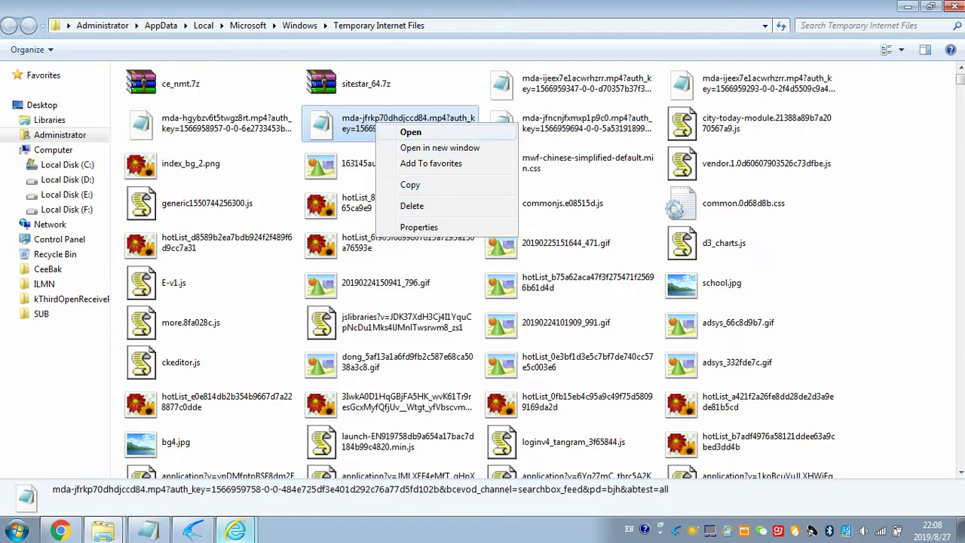
right_click(375, 126)
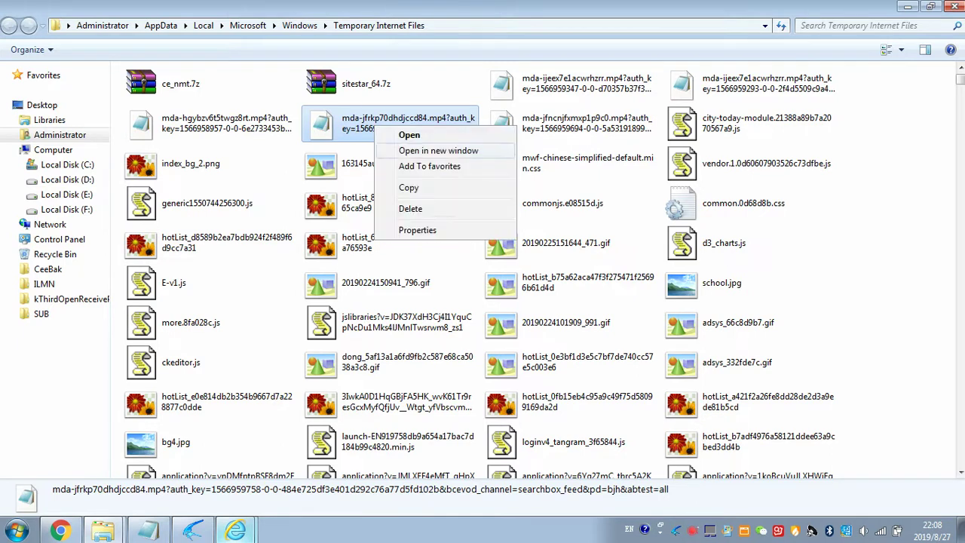
key("Return")
- Select the video file's entire mms address in its properties, from beginning to end, and copy it
left_click(149, 110)
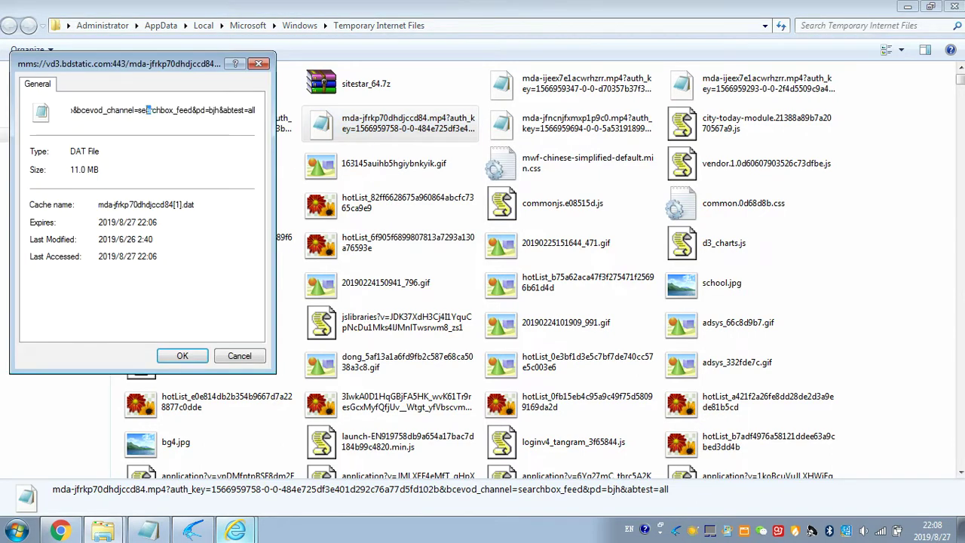
key("ctrl+a")
left_click(111, 110)
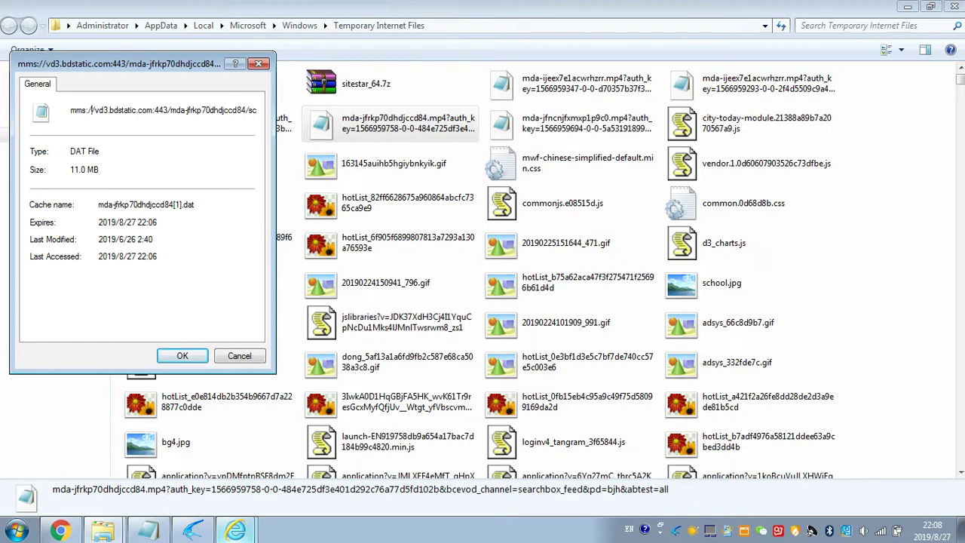
left_click_drag(71, 110, 271, 110)
key("shift+Left")
key("shift+Left")
key("shift+Left")
key("shift+Left")
key("shift+Left")
key("shift+Left")
key("shift+Left")
key("shift+Left")
key("shift+Left")
key("shift+Left")
key("shift+Left")
key("shift+Left")
key("shift+Left")
key("shift+Left")
key("shift+Left")
key("shift+Left")
key("shift+Left")
key("shift+Left")
key("shift+Left")
key("shift+Left")
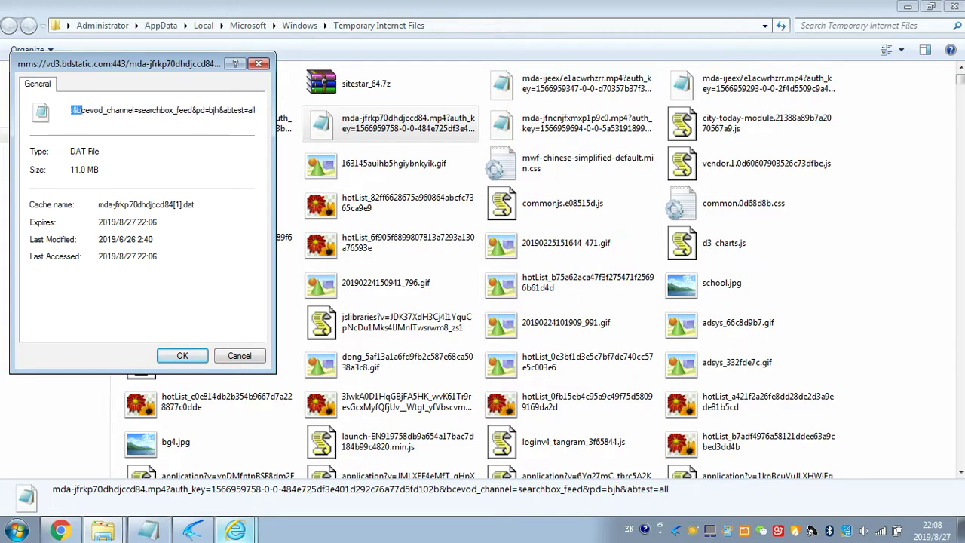
key("shift+End")
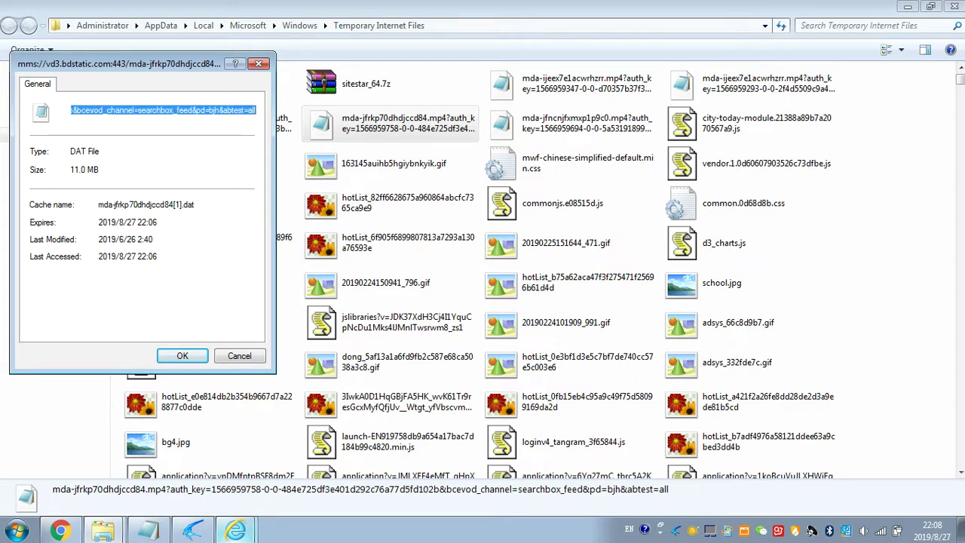
key("shift+Left")
key("shift+Left")
key("shift+Left")
key("shift+Left")
key("shift+Left")
key("shift+Left")
key("shift+Left")
key("shift+Left")
key("shift+Left")
key("shift+Left")
key("shift+Left")
key("shift+Left")
key("shift+Left")
key("shift+Left")
key("shift+Left")
key("shift+Left")
key("shift+Left")
key("shift+Left")
key("shift+Left")
key("shift+Left")
key("shift+Left")
key("shift+Left")
key("shift+Left")
key("shift+Left")
key("shift+Left")
key("shift+Left")
key("shift+Left")
key("shift+Left")
key("shift+Left")
key("shift+Left")
key("shift+Left")
key("shift+Left")
key("shift+Left")
key("shift+Left")
key("shift+Left")
key("shift+Left")
key("shift+Left")
key("shift+Left")
key("shift+Left")
key("shift+Left")
key("shift+Right")
key("shift+Right")
key("shift+Right")
key("shift+Right")
key("shift+Right")
key("shift+Right")
key("shift+Right")
key("shift+Right")
key("shift+Right")
key("shift+Right")
key("shift+Right")
key("shift+Right")
key("shift+Right")
key("shift+Right")
key("shift+Right")
key("shift+Right")
key("shift+Right")
key("shift+Right")
key("shift+Right")
key("shift+Right")
key("shift+Right")
key("shift+Right")
key("shift+Right")
key("shift+Right")
key("shift+Right")
key("shift+Right")
key("shift+Right")
key("shift+Right")
key("shift+Right")
key("shift+Right")
key("shift+Right")
key("shift+Right")
key("shift+Right")
key("shift+Right")
key("shift+Right")
key("shift+Right")
key("shift+Right")
key("shift+Right")
key("shift+Right")
key("shift+Right")
key("shift+Right")
key("shift+Right")
key("shift+Right")
key("shift+Right")
key("shift+Right")
key("shift+Right")
key("shift+Right")
key("shift+Right")
key("shift+Right")
key("shift+Right")
key("shift+Right")
right_click(175, 111)
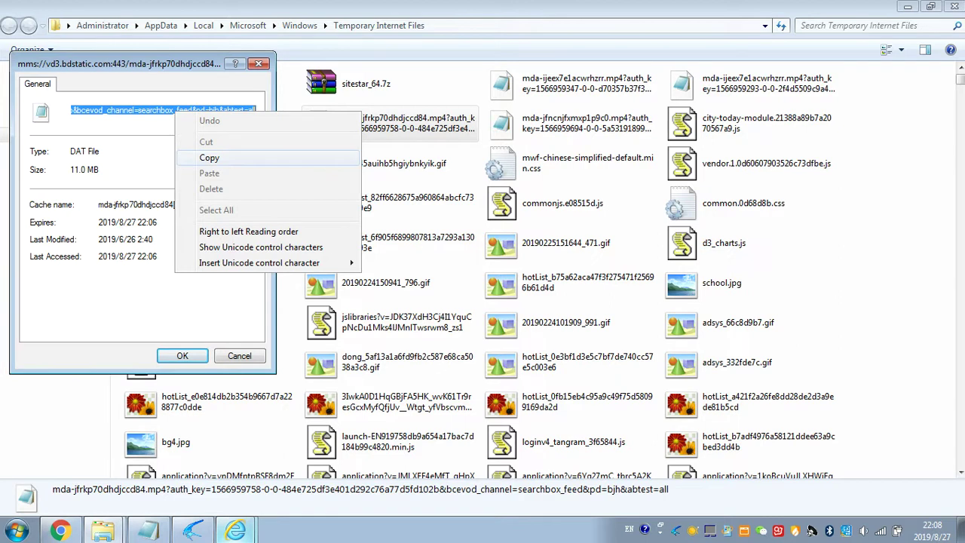
key("Return")
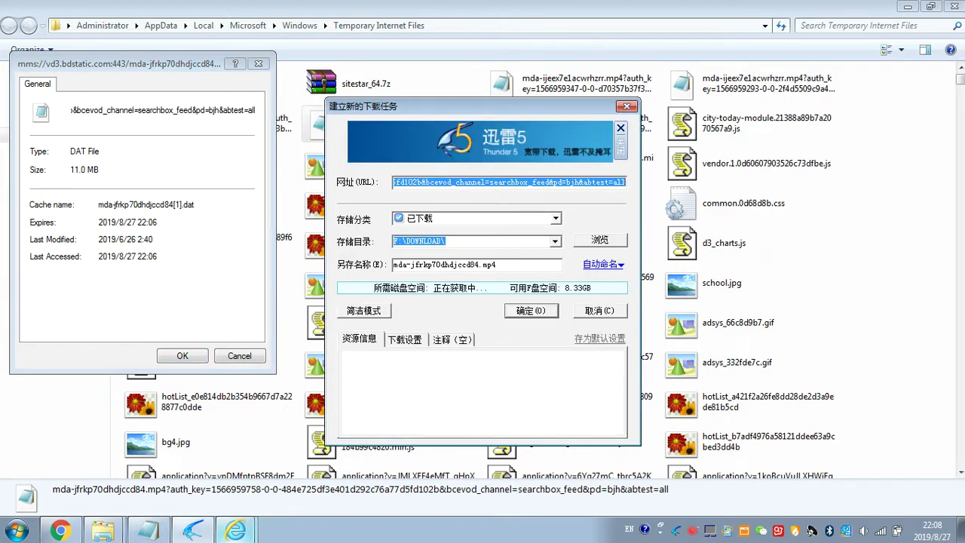
- Delete everything after .mp4 from the video address in Thunder 5's new download task
left_click(614, 182)
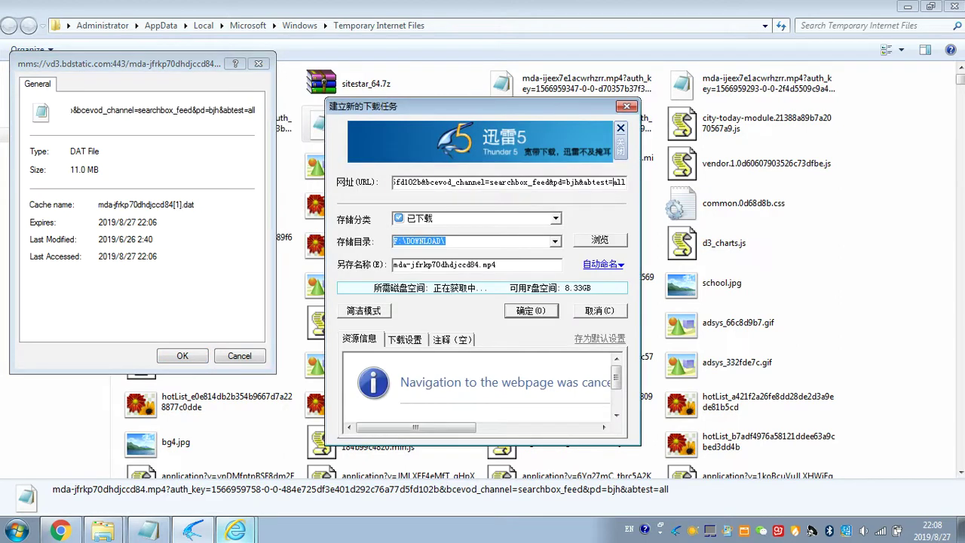
key("Left")
key("Left")
key("Left")
key("Left")
key("Left")
key("Left")
key("Left")
key("Left")
key("Left")
key("Left")
key("Left")
key("Left")
key("Left")
key("Left")
key("Left")
key("Left")
key("Left")
key("Left")
key("Left")
key("Left")
key("Left")
key("Left")
key("Left")
key("Left")
key("Left")
key("Left")
key("Left")
key("Left")
key("Left")
key("Left")
key("Left")
key("Left")
key("Left")
key("Left")
key("Left")
key("Left")
key("Left")
key("Left")
key("Left")
key("Left")
key("Left")
key("Left")
key("Left")
key("Left")
key("Left")
key("Left")
key("Left")
key("Left")
key("Left")
key("Left")
key("Left")
key("Left")
key("Left")
key("Left")
key("Left")
key("Left")
key("Left")
key("Left")
key("Left")
key("Left")
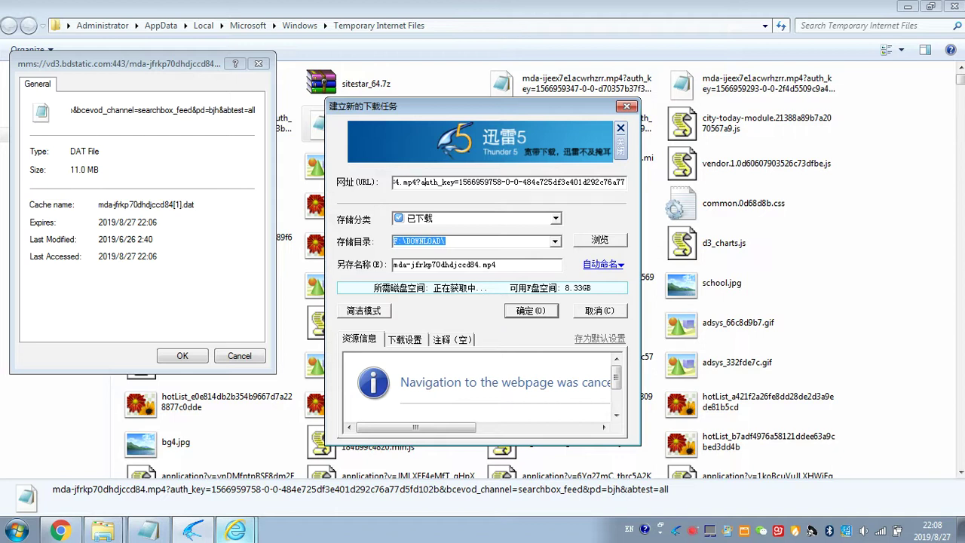
left_click_drag(417, 183, 626, 183)
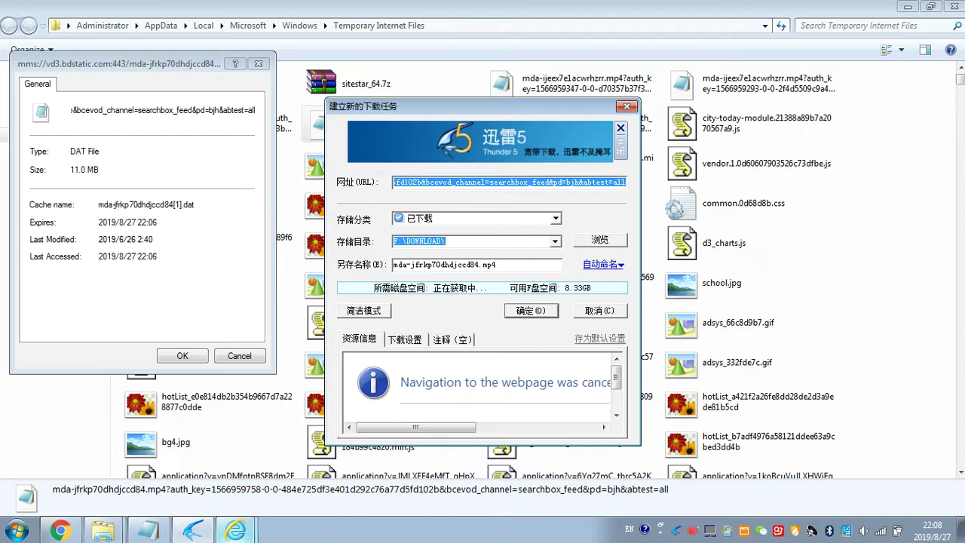
key("Delete")
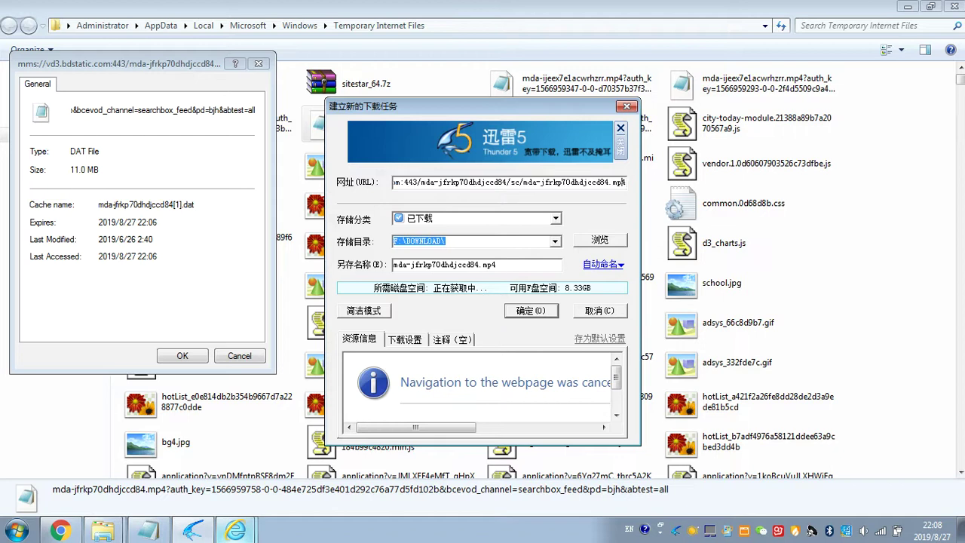
- Replace the mms prefix at the beginning of the download task's address with https
key("Home")
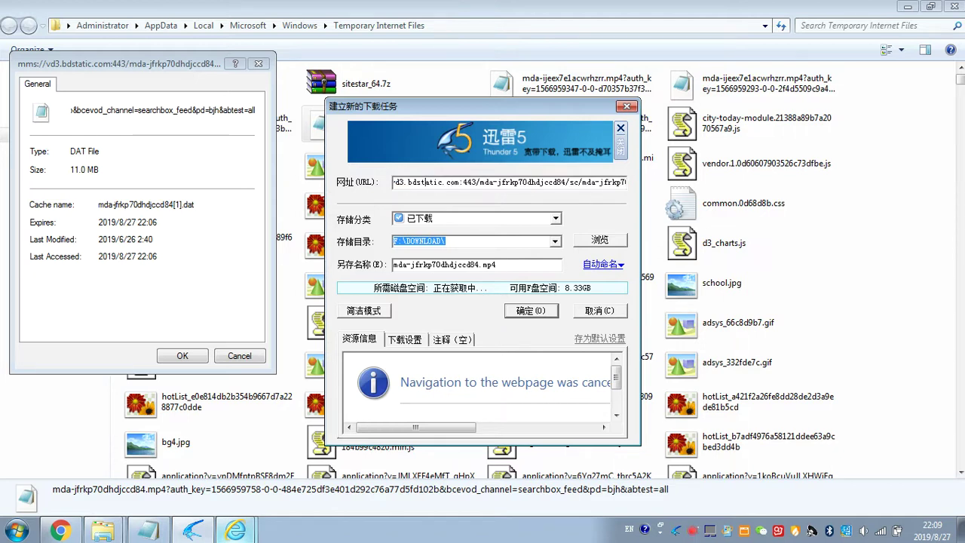
key("Right")
key("Right")
key("Right")
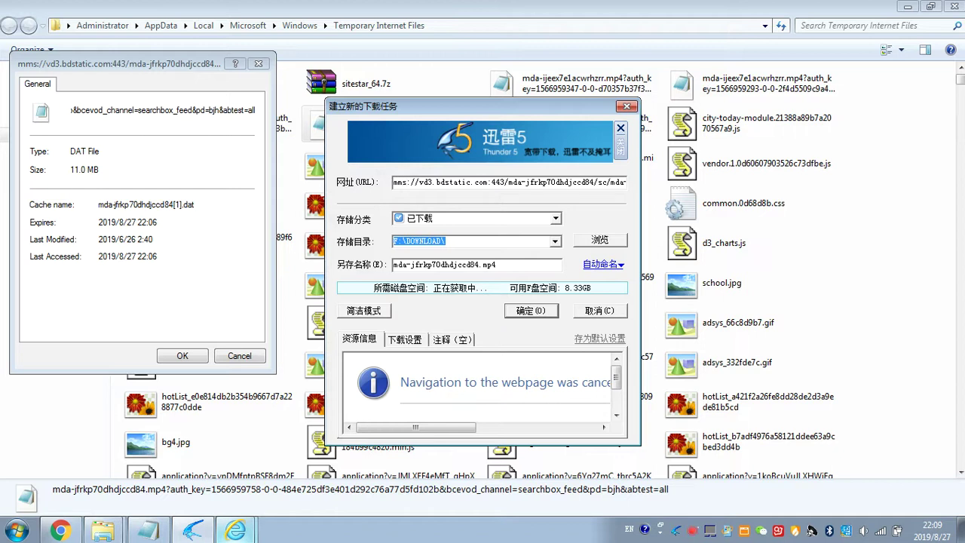
key("BackSpace")
key("BackSpace")
type("http")
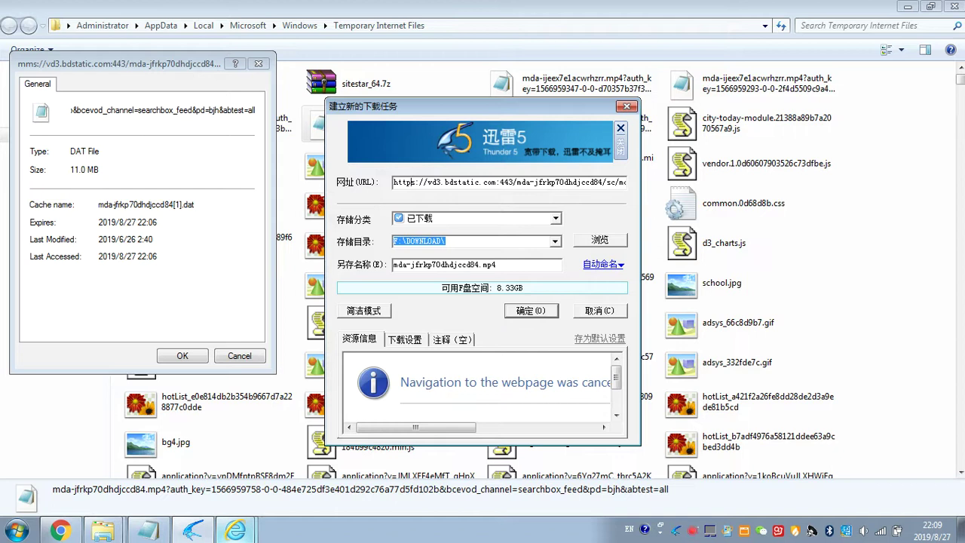
- Start downloading mda-jfrkp70dhdjccd84.mp4 to F:\DOWNLOAD\, keeping the suggested file name
left_click_drag(496, 265, 398, 265)
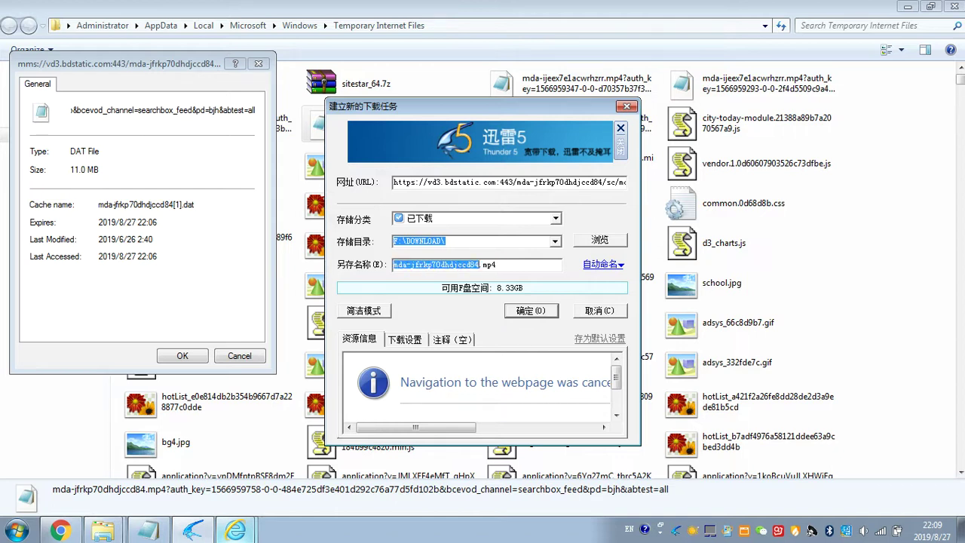
left_click(429, 183)
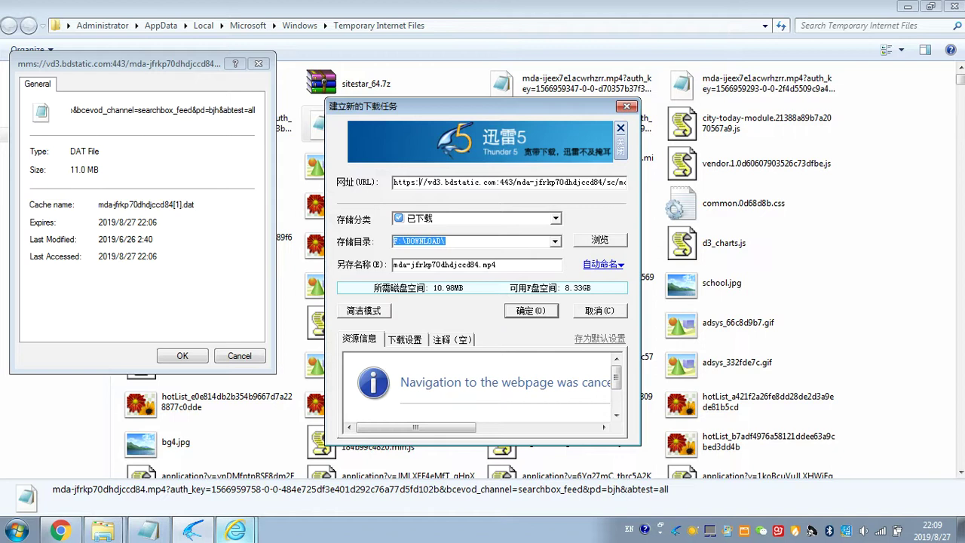
key("Return")
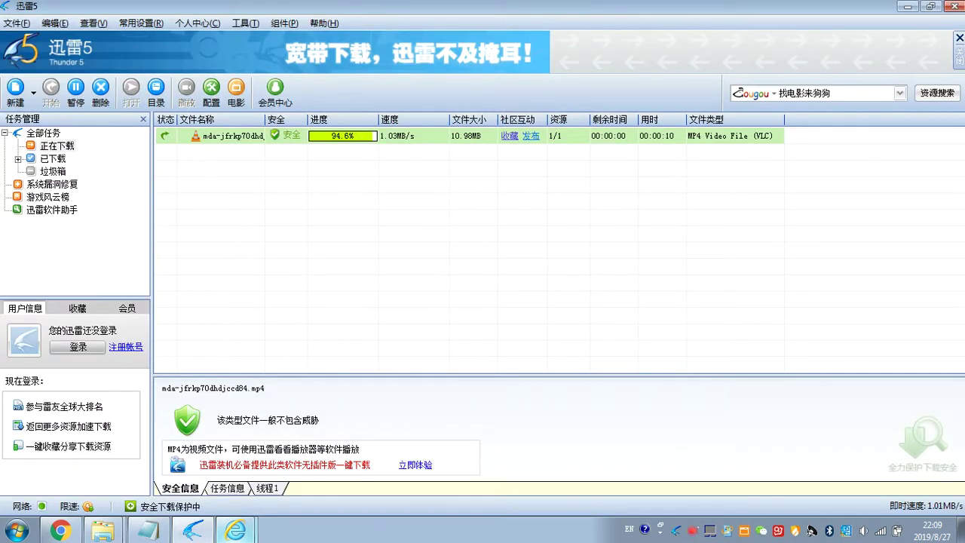
- Play the downloaded mda-jfrkp70dhdjccd84.mp4 from Thunder 5's finished downloads and pause it after a few seconds
left_click(61, 158)
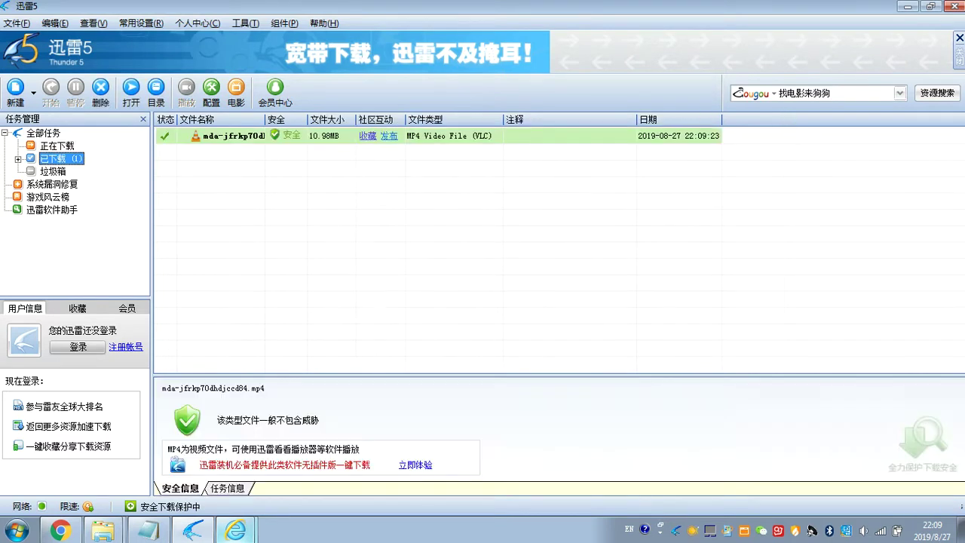
right_click(540, 139)
left_click(582, 148)
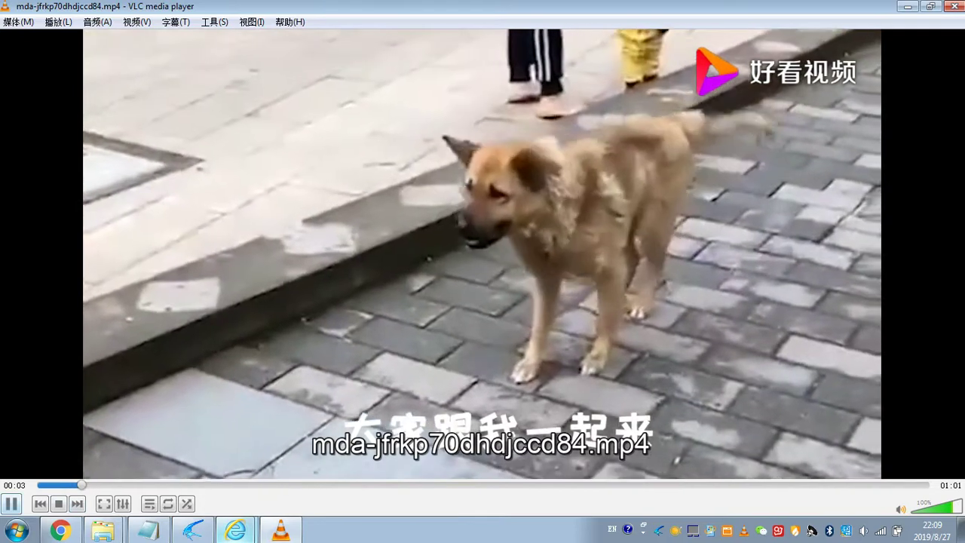
key("space")
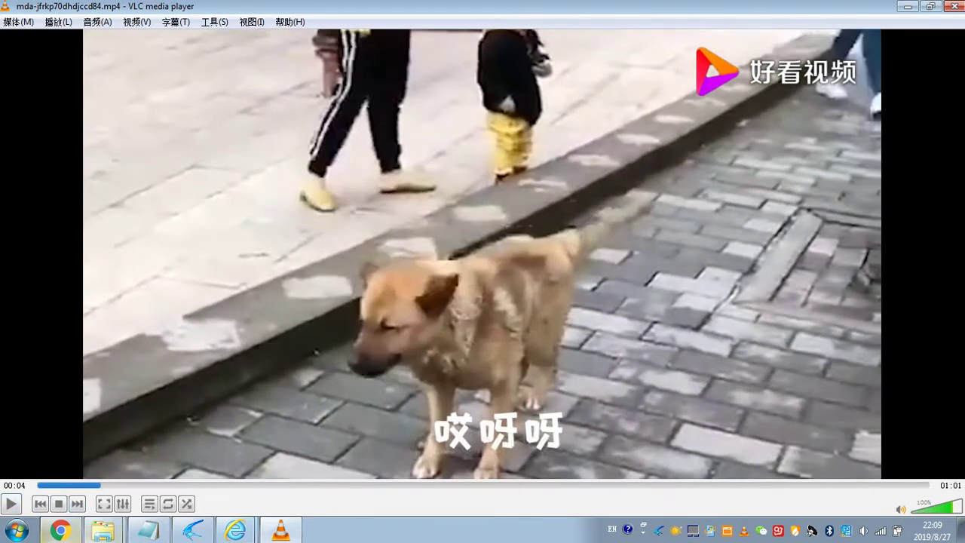
- Show the downloaded video in its folder from Thunder 5's finished list and close the VLC player
left_click(104, 531)
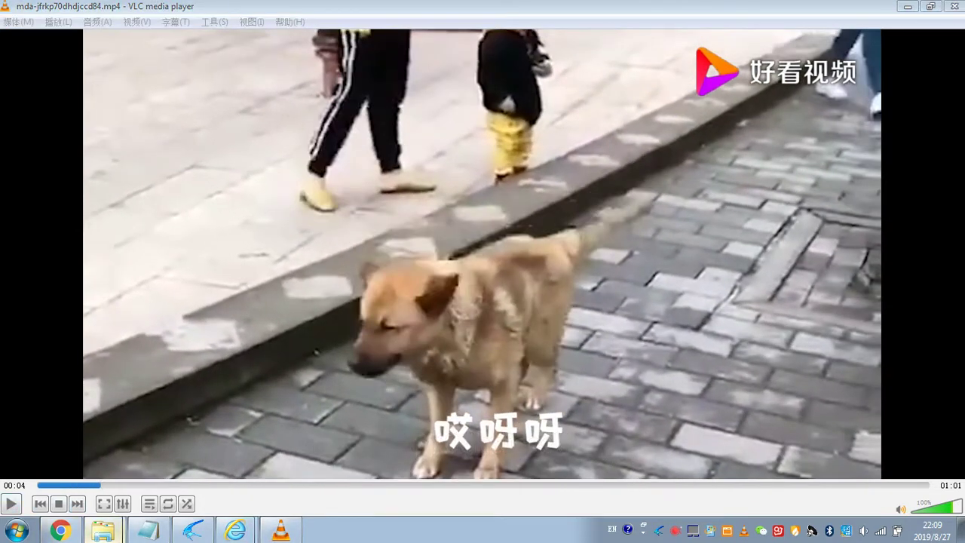
left_click(102, 530)
left_click(193, 530)
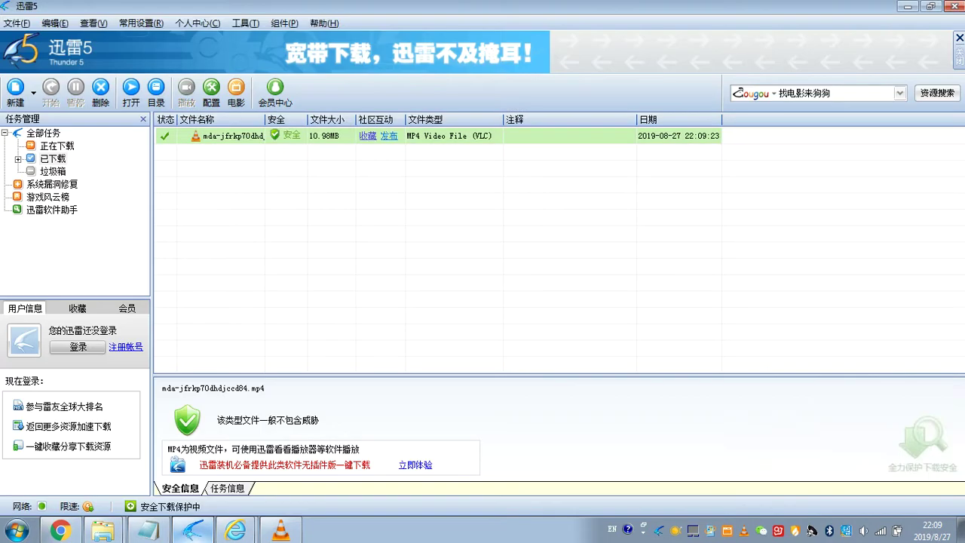
right_click(365, 137)
left_click(404, 160)
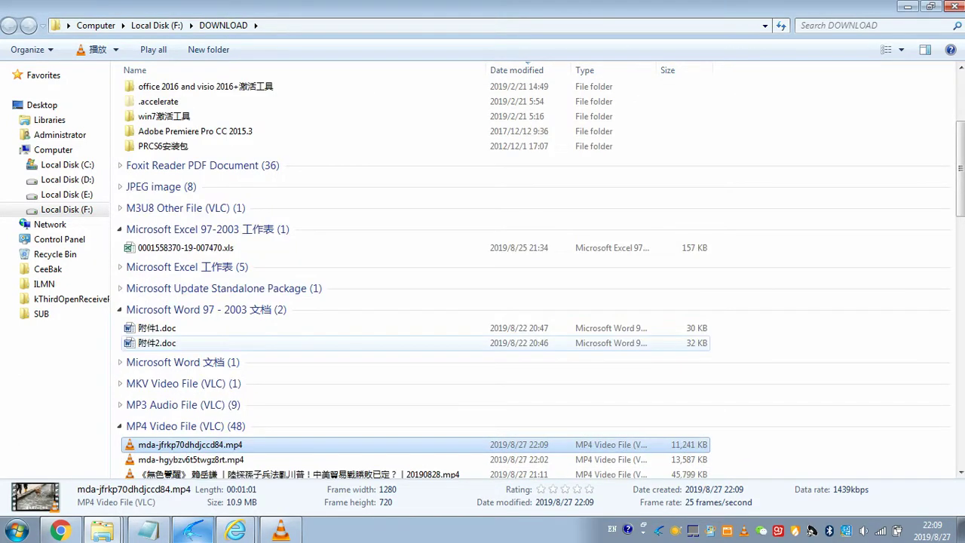
left_click(281, 531)
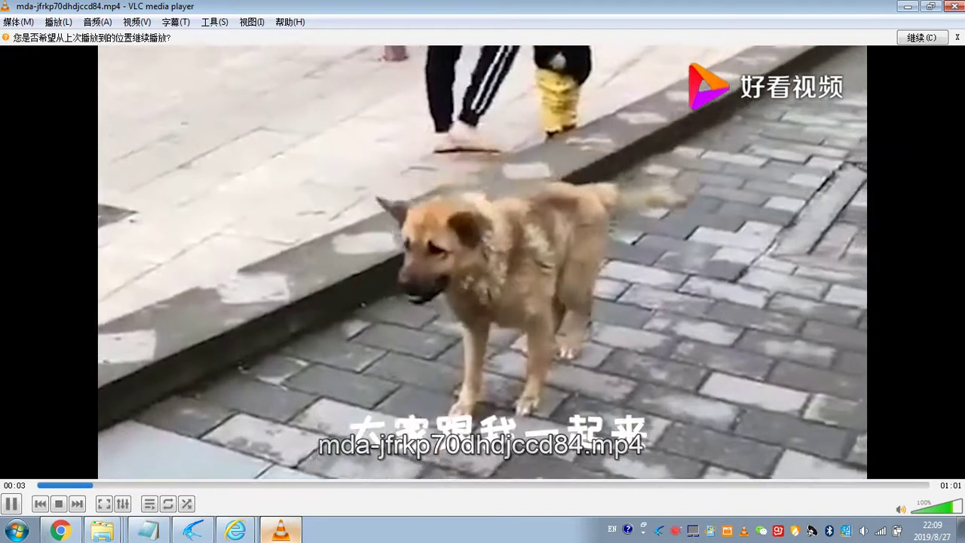
key("alt+F4")
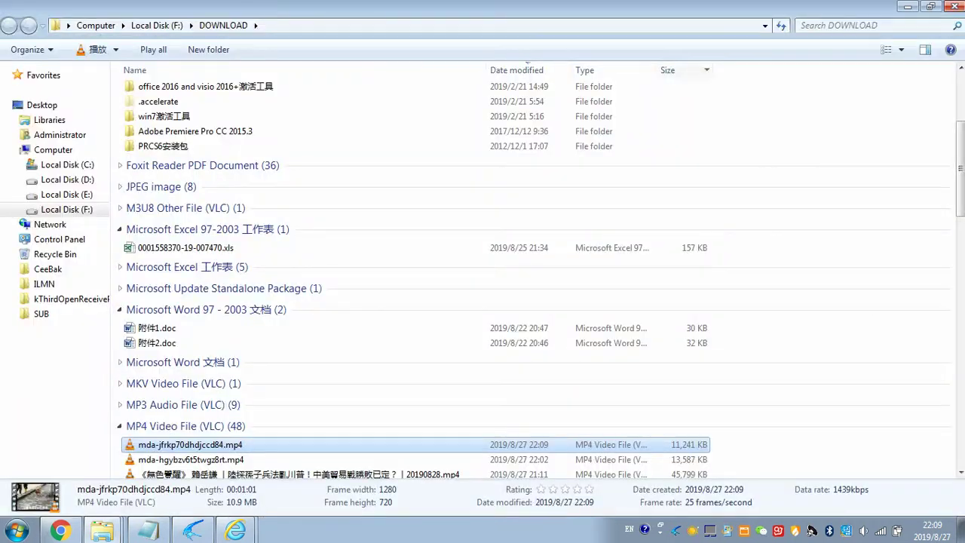
- Minimise the DOWNLOAD folder window and switch to Chrome
left_click(908, 6)
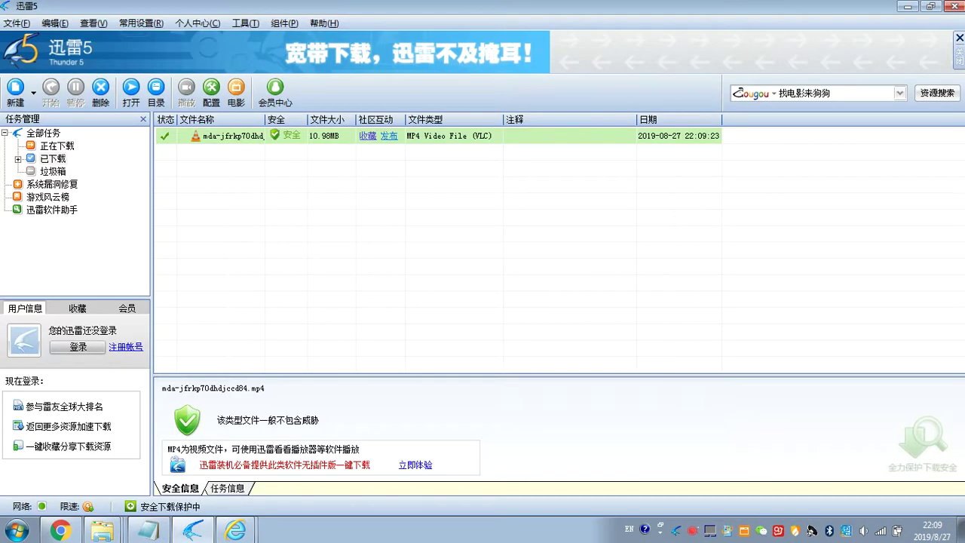
left_click(60, 531)
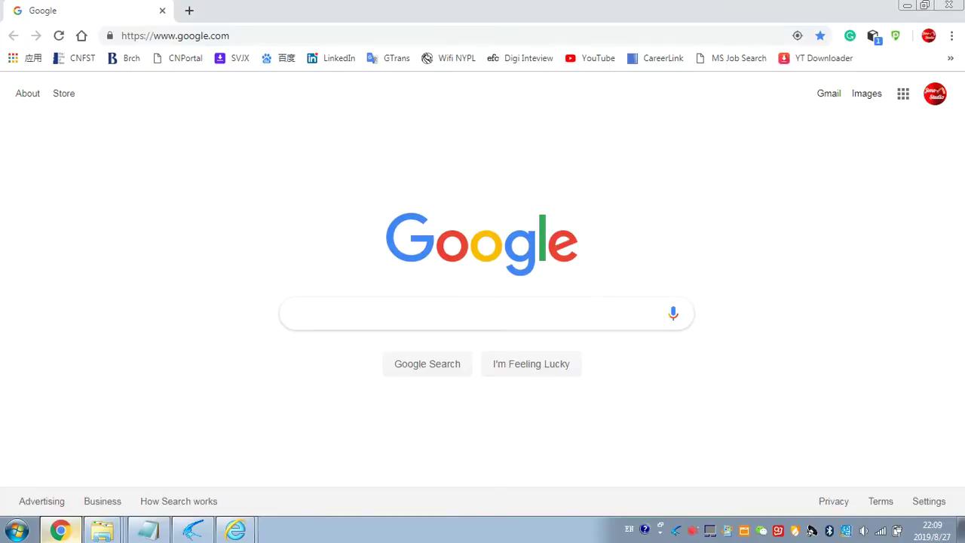
left_click(952, 35)
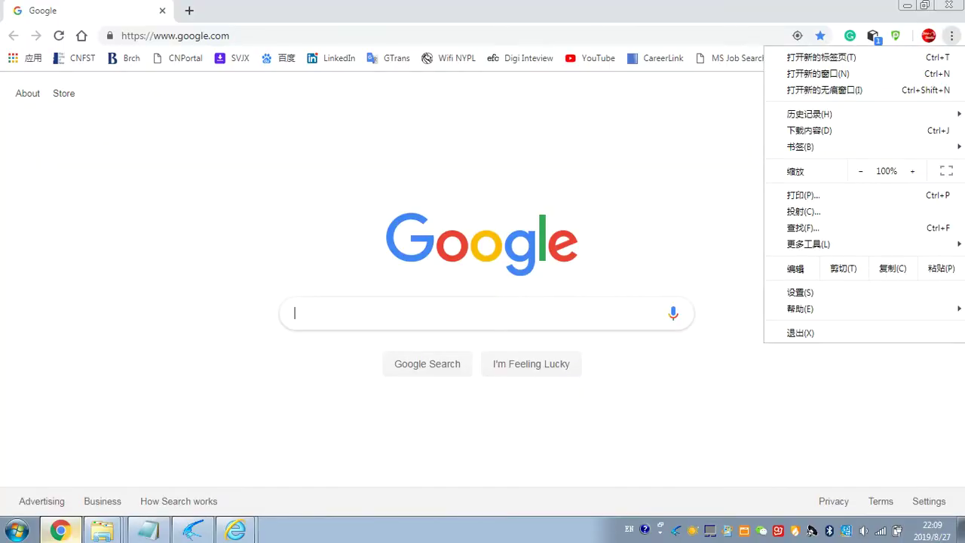
key("Down")
key("Down")
key("Down")
key("Up")
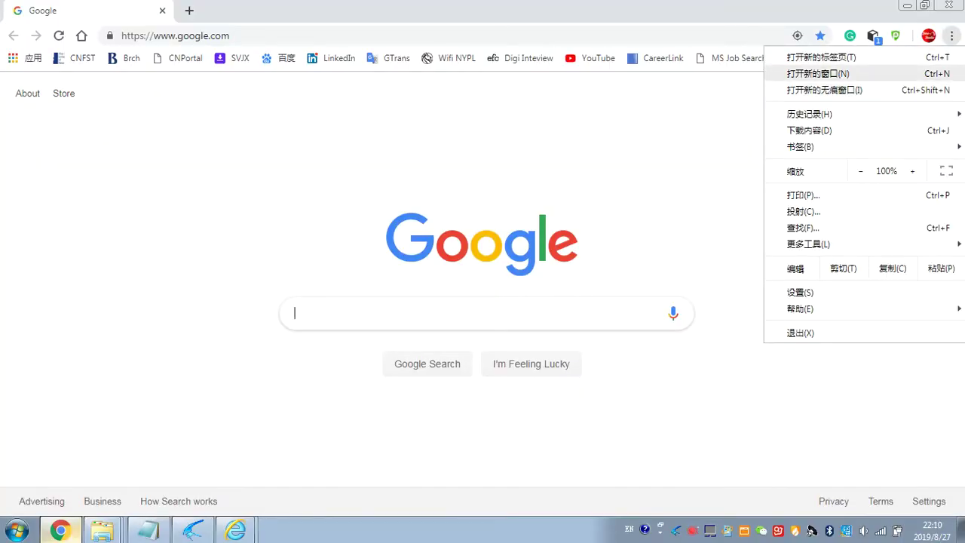
- Load the copied video address in Chrome with https instead of mms and without everything after .mp4
left_click(175, 35)
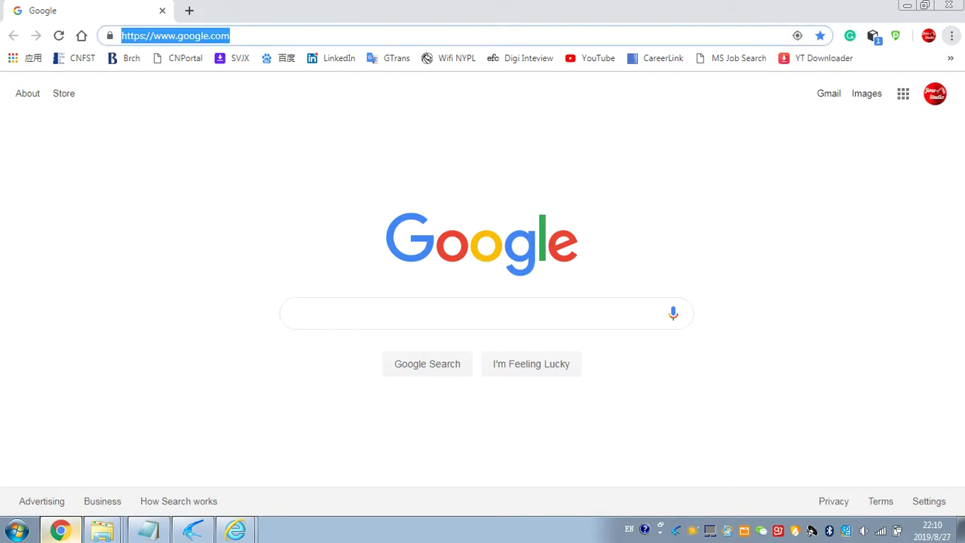
key("ctrl+v")
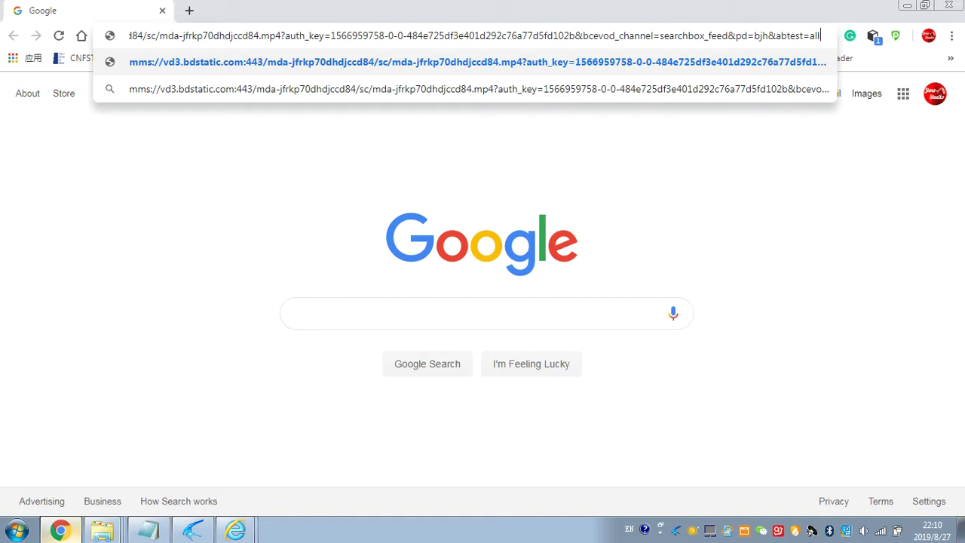
left_click_drag(280, 36, 822, 36)
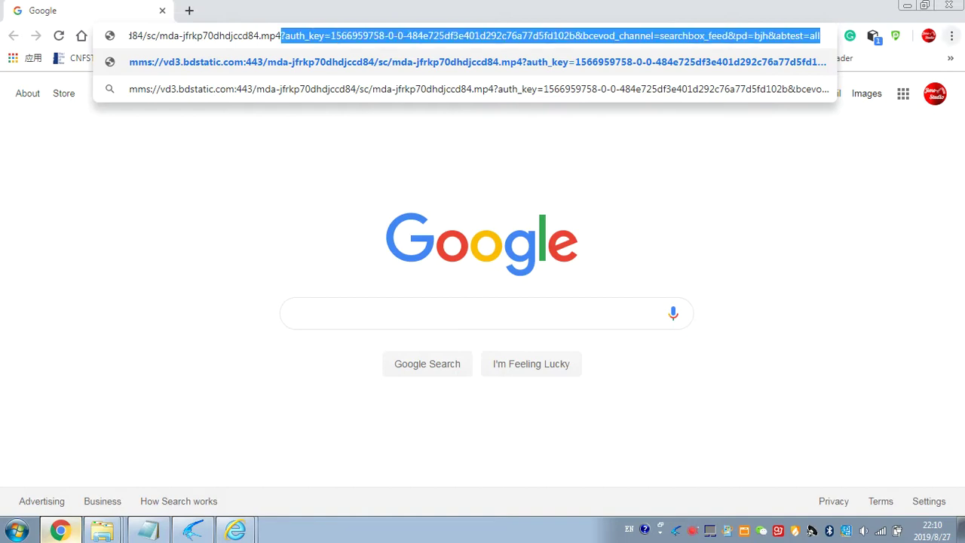
key("BackSpace")
left_click_drag(130, 35, 147, 36)
type("https://vd3.bdstatic.com:443/mda-jfrkp70dhdjccd84/sc/mda-jfrkp70dhdjccd84.mp4")
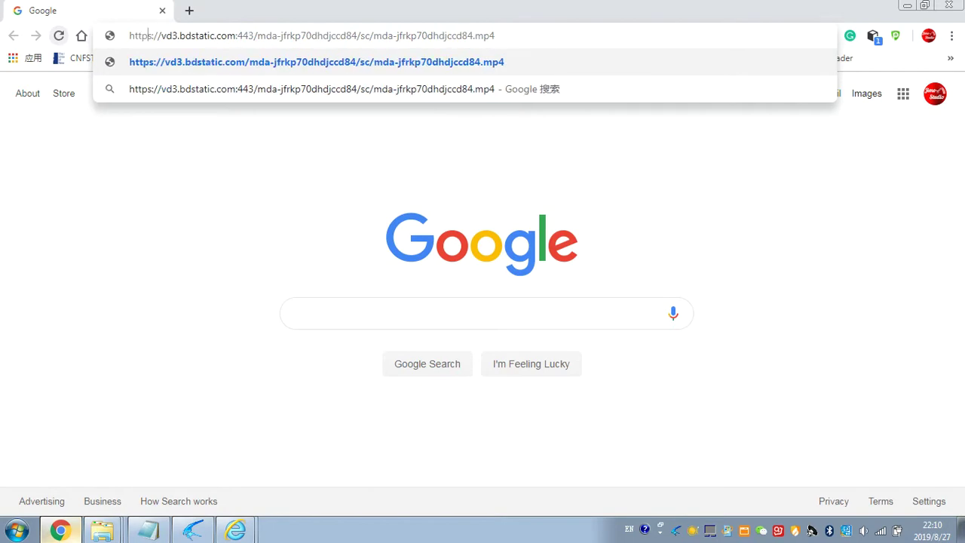
key("Return")
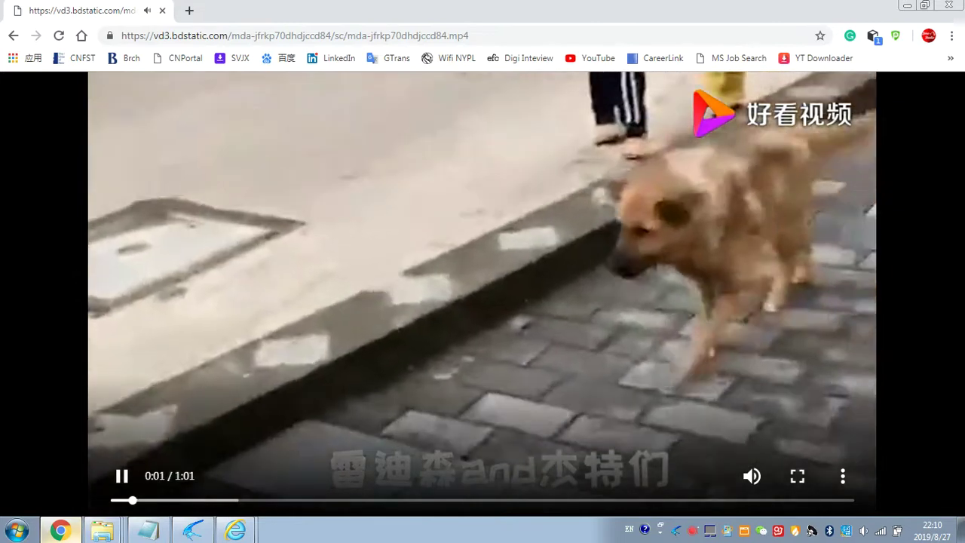
- Download the video playing in Chrome through its built-in player
left_click(843, 476)
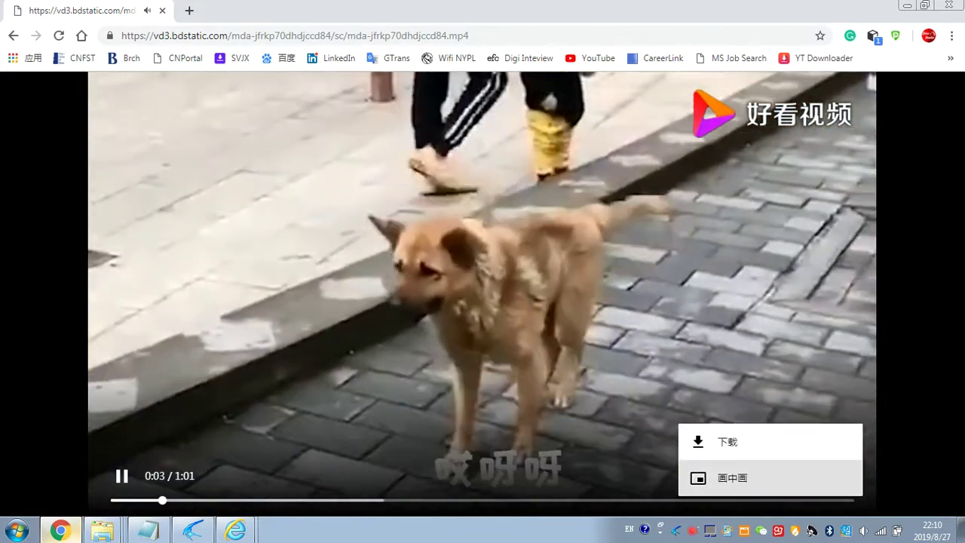
left_click(728, 442)
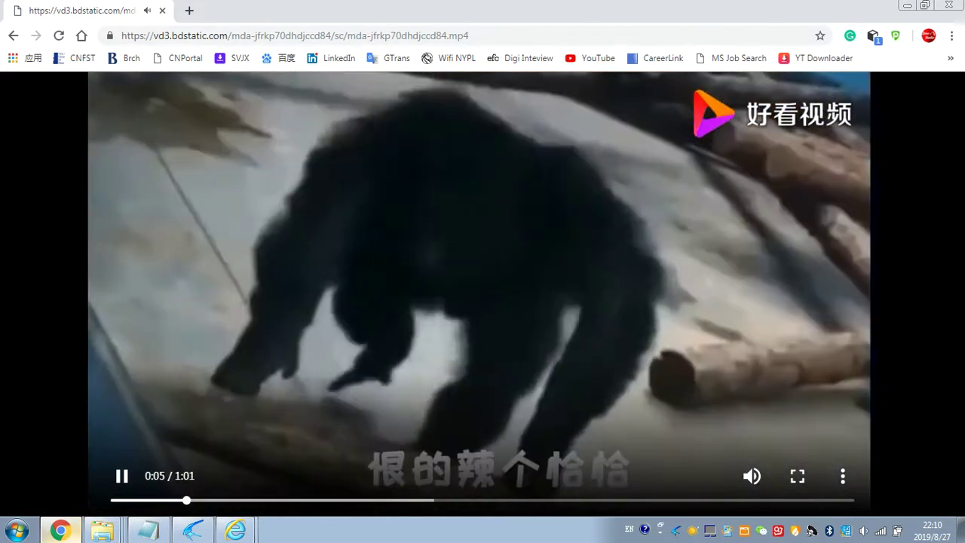
left_click(843, 476)
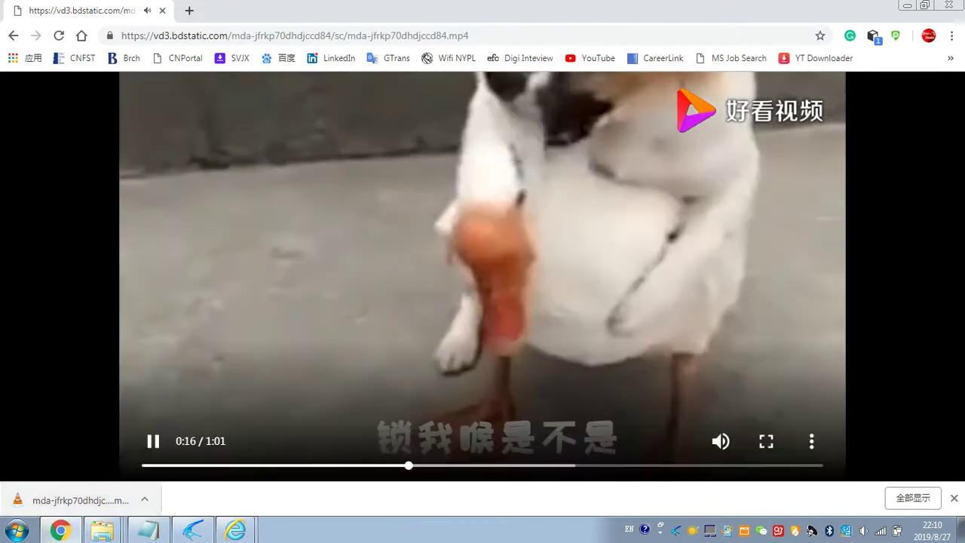
- Pause the video in Chrome and open its downloaded copy in the VLC player
left_click(154, 442)
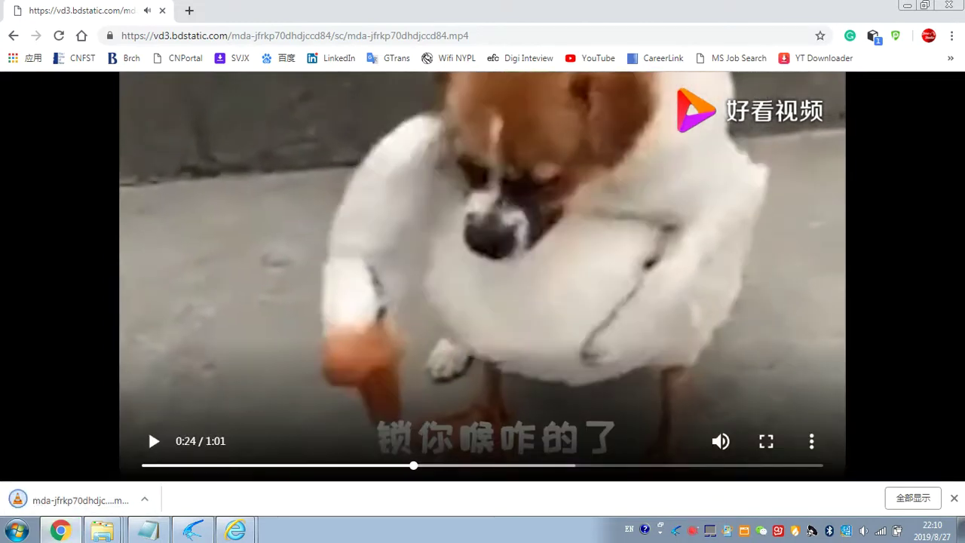
left_click(80, 500)
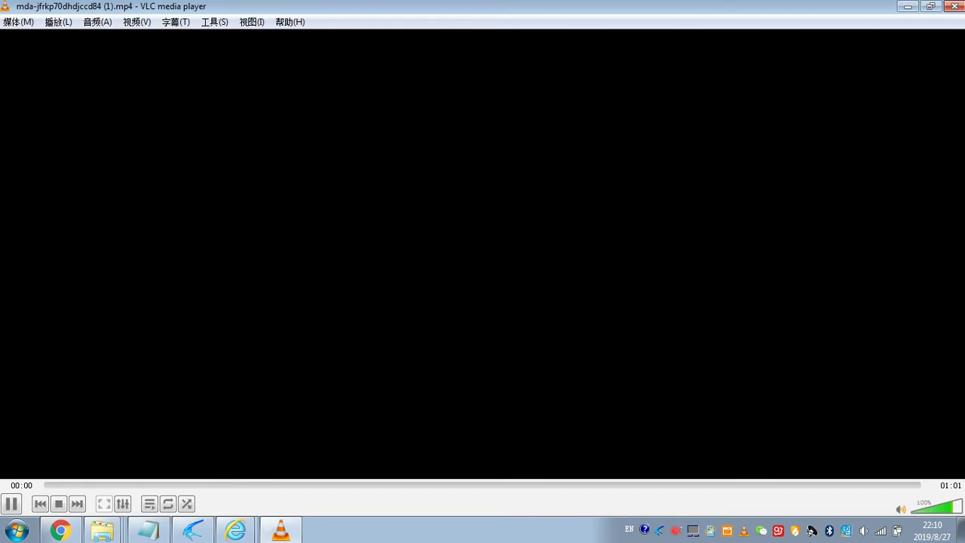